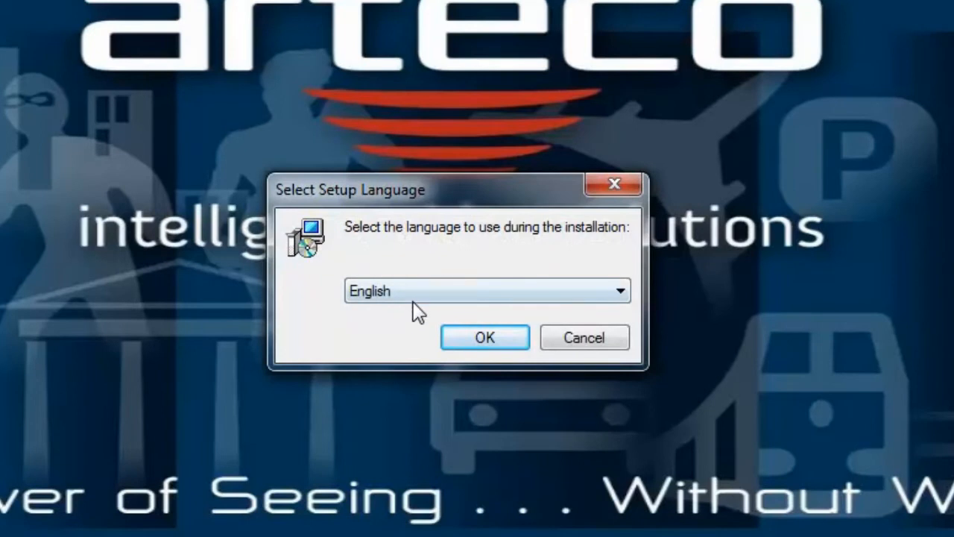
# Step: Choose English as the setup language and confirm it
pyautogui.click(414, 288)
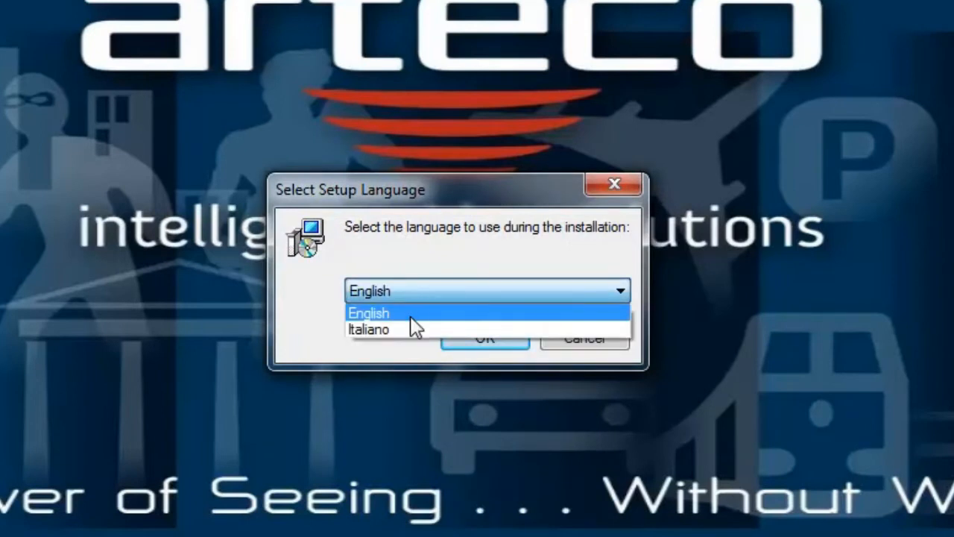
pyautogui.click(405, 312)
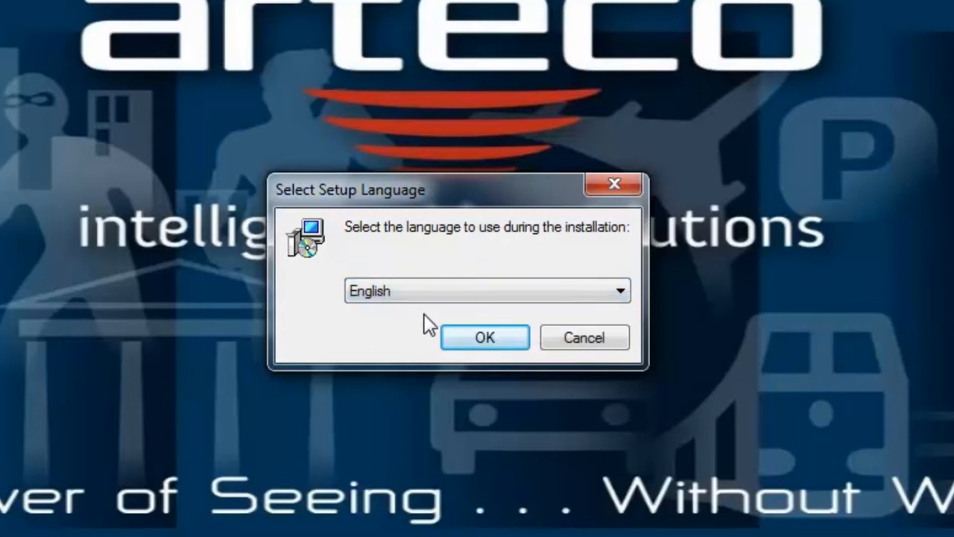
pyautogui.click(481, 337)
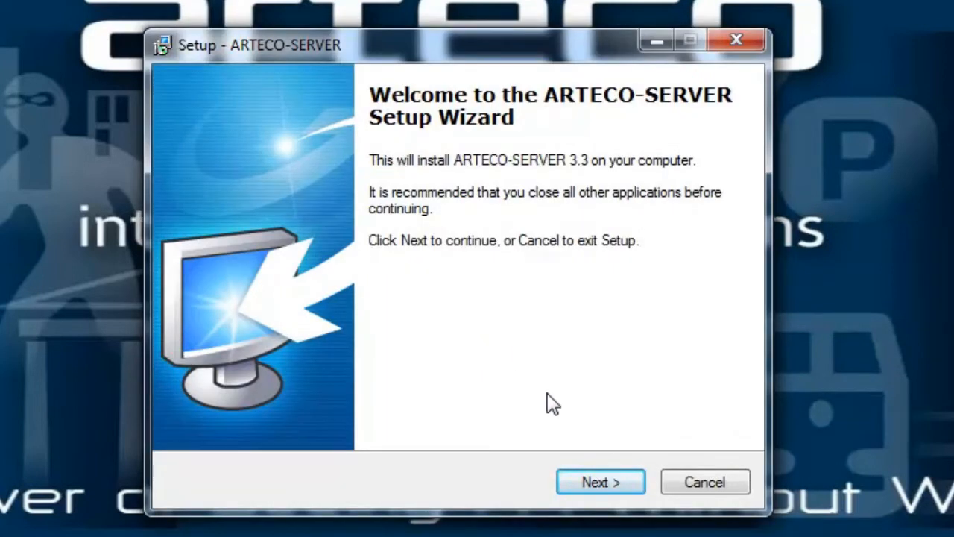
# Step: Step through the ARTECO-SERVER setup wizard keeping the default folders, components and tasks, and start the installation
pyautogui.click(601, 482)
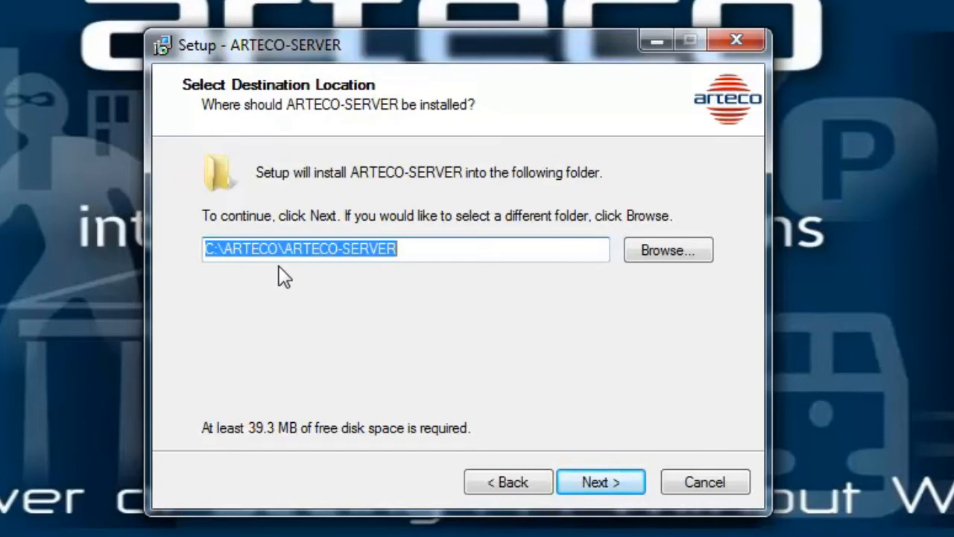
pyautogui.click(605, 482)
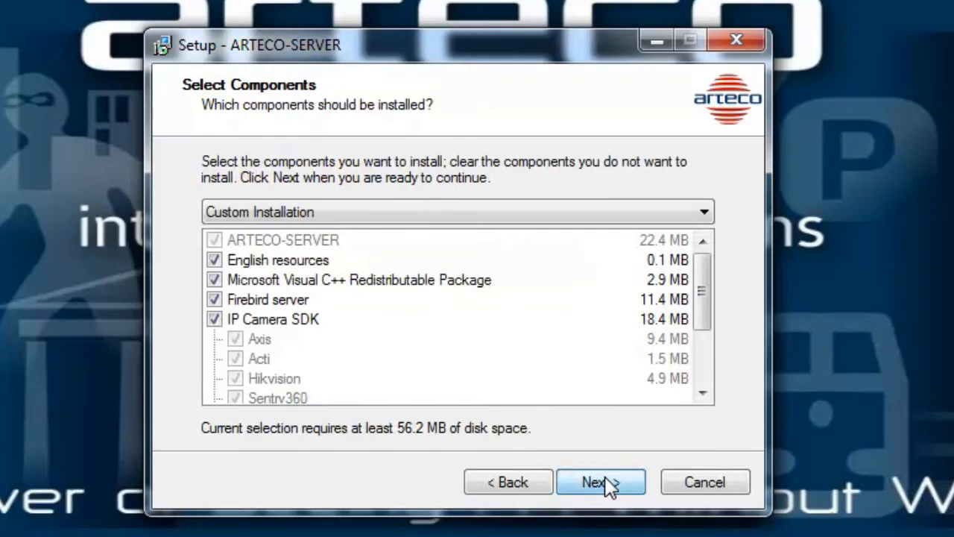
pyautogui.click(605, 482)
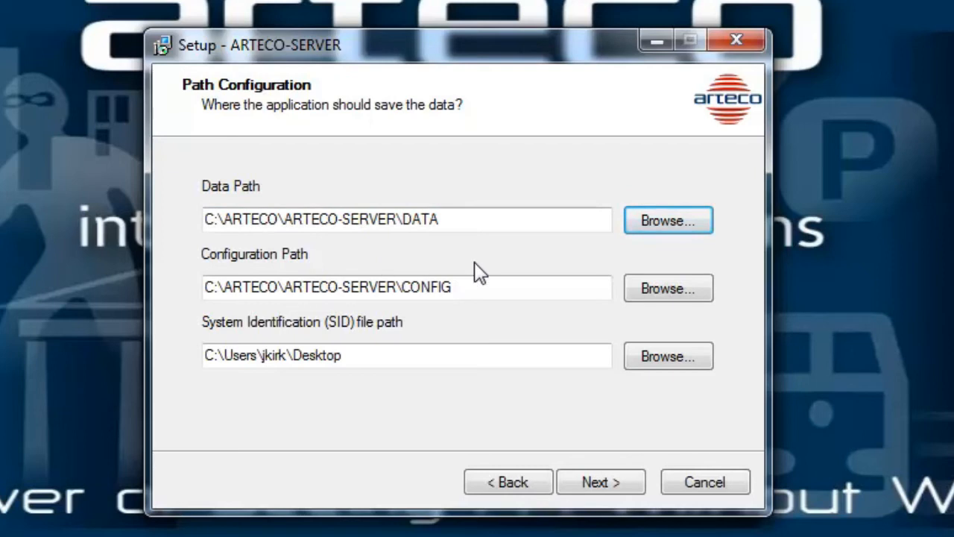
pyautogui.click(609, 482)
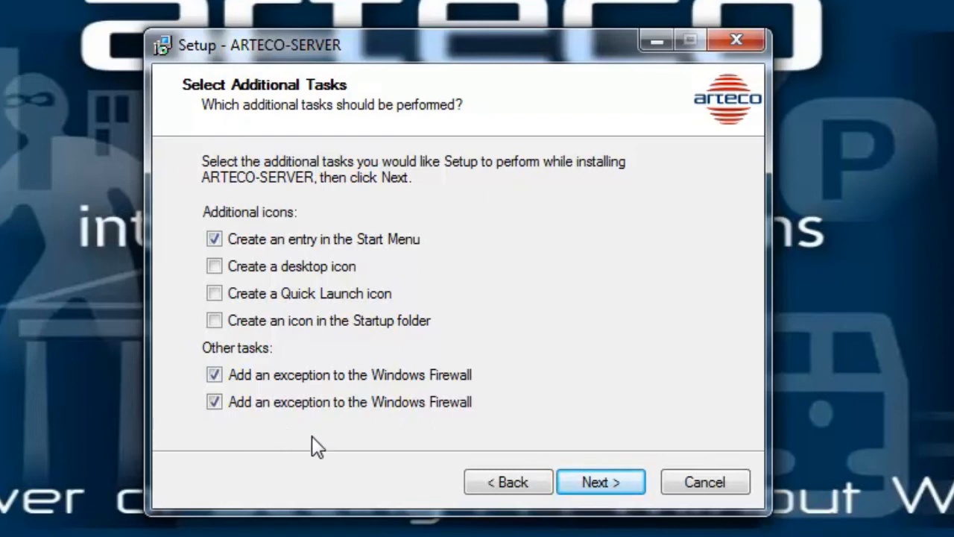
pyautogui.click(600, 481)
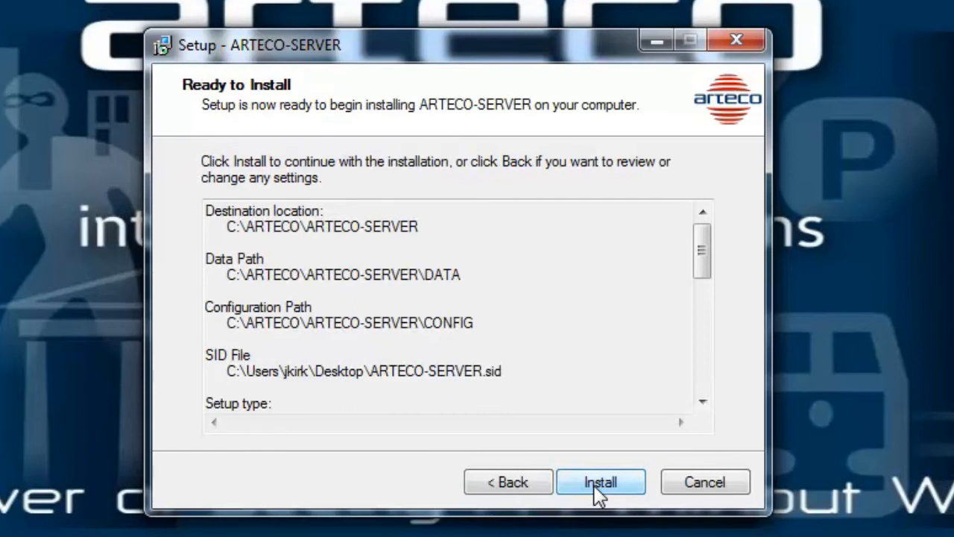
pyautogui.click(599, 483)
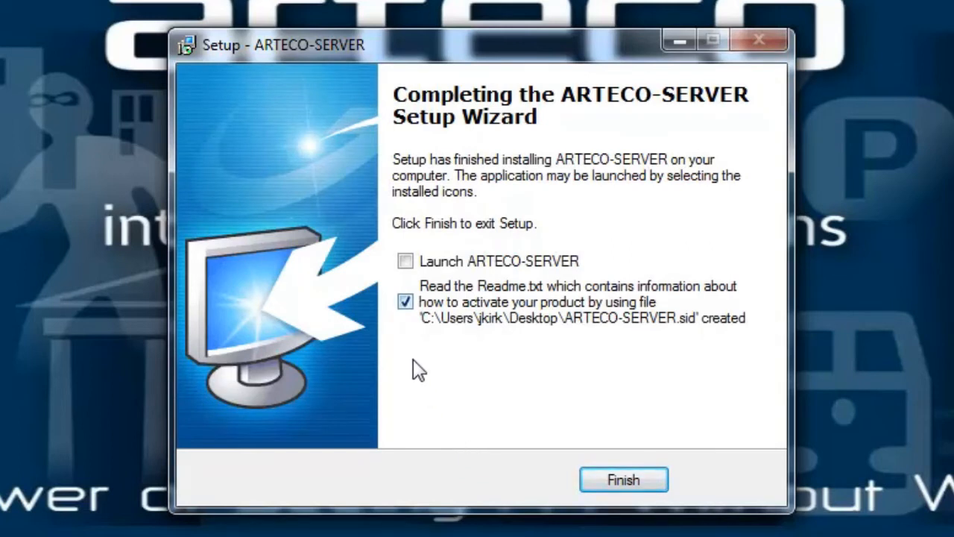
# Step: Clear the option to read the Readme.txt and finish the setup wizard
pyautogui.click(407, 302)
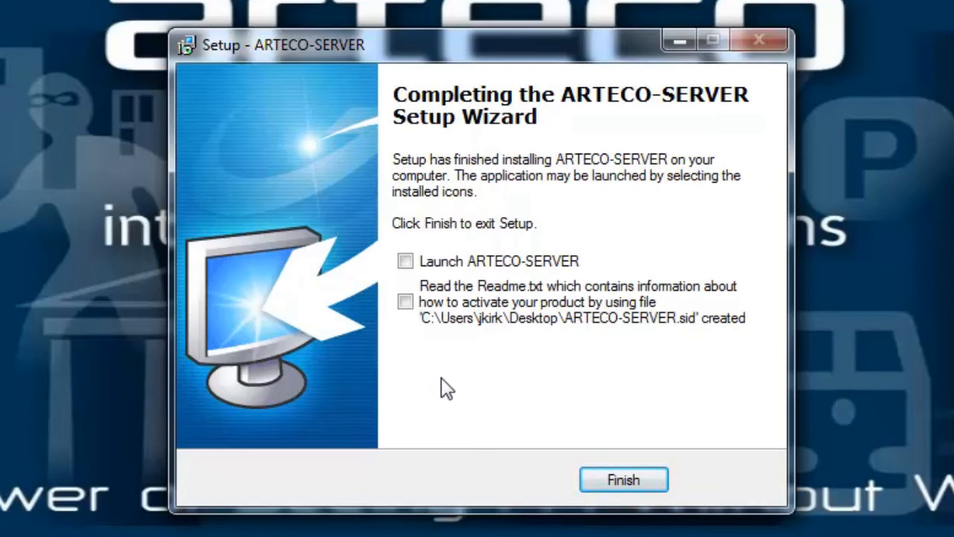
pyautogui.click(641, 481)
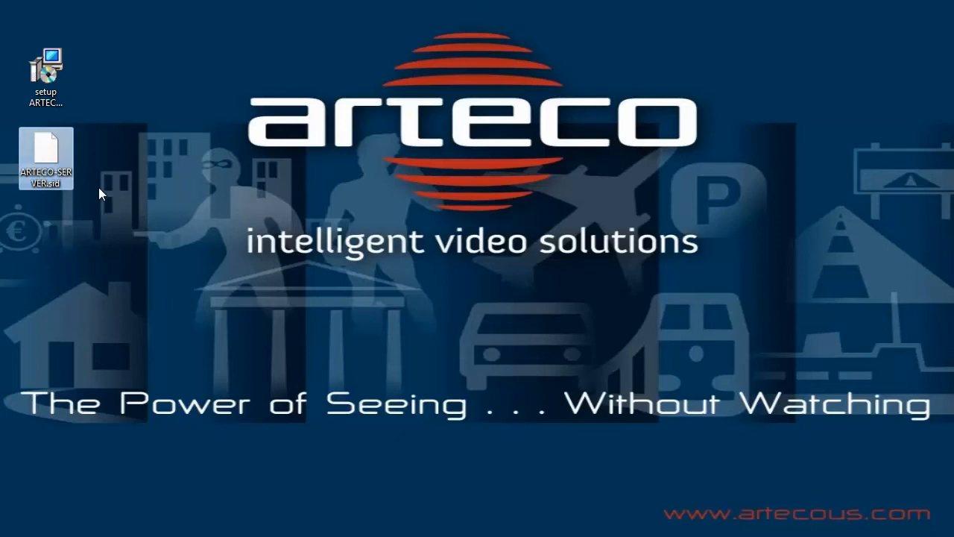
# Step: Move local.rgc and local.arl from the desktop into C:\ARTECO\ARTECO-SERVER, then close the folder window
pyautogui.click(119, 263)
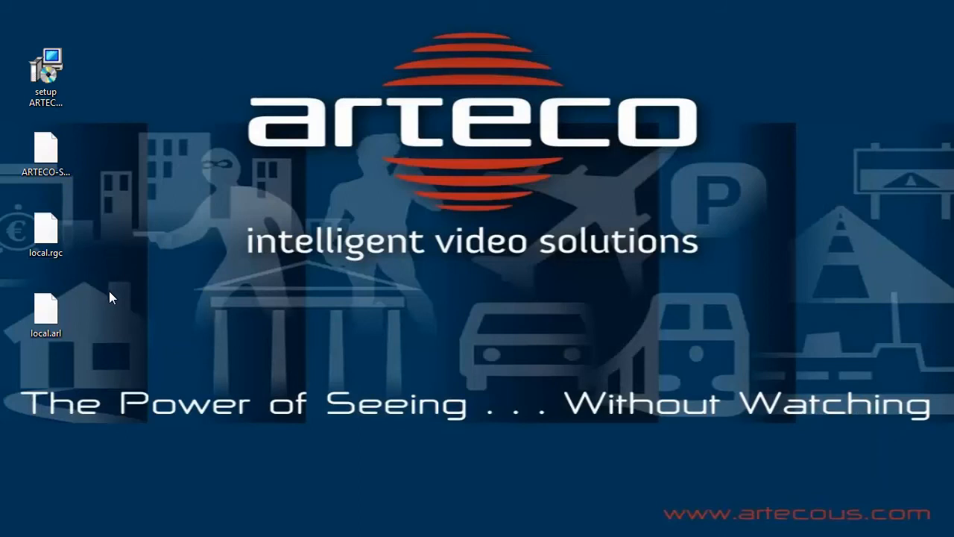
pyautogui.press('super+e')
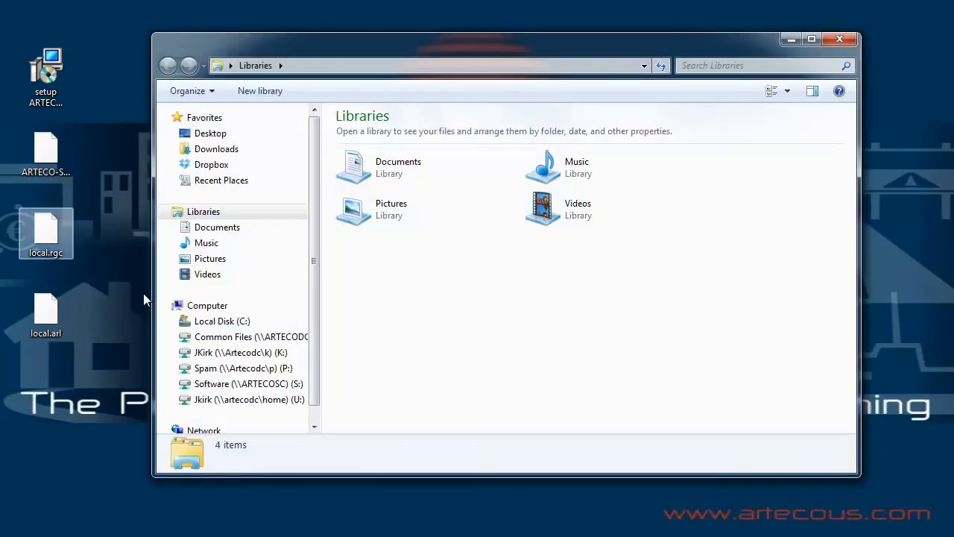
pyautogui.click(174, 321)
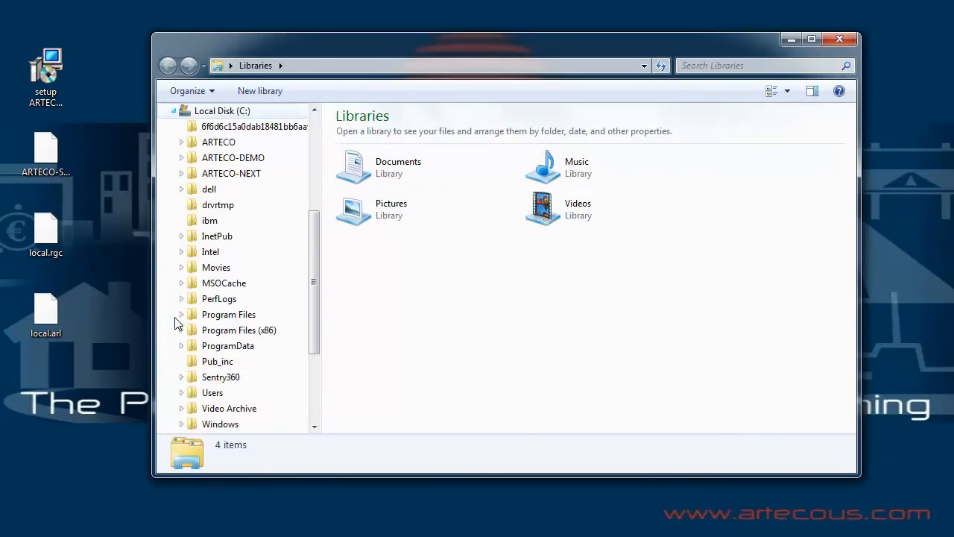
pyautogui.click(181, 143)
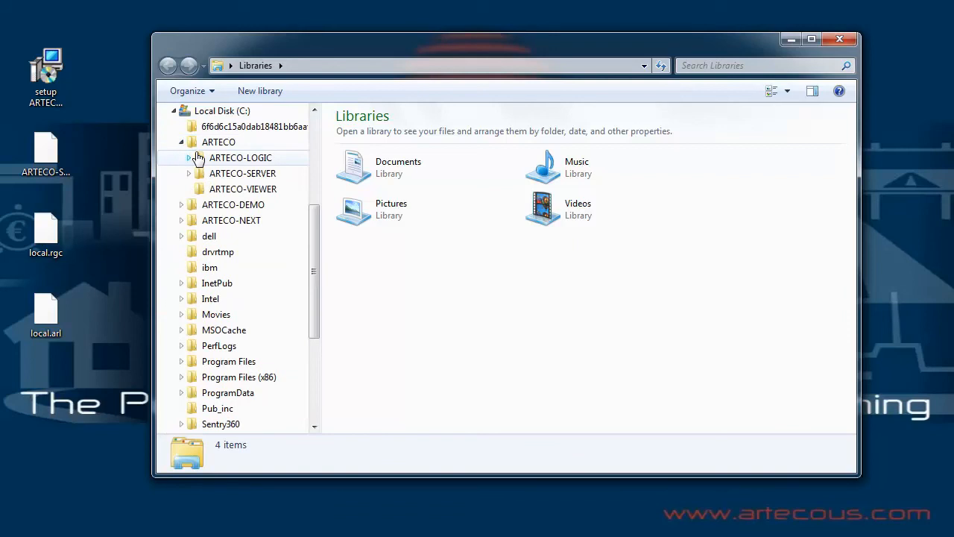
pyautogui.click(233, 176)
pyautogui.moveTo(92, 207); pyautogui.dragTo(32, 347)
pyautogui.moveTo(52, 246); pyautogui.dragTo(451, 222)
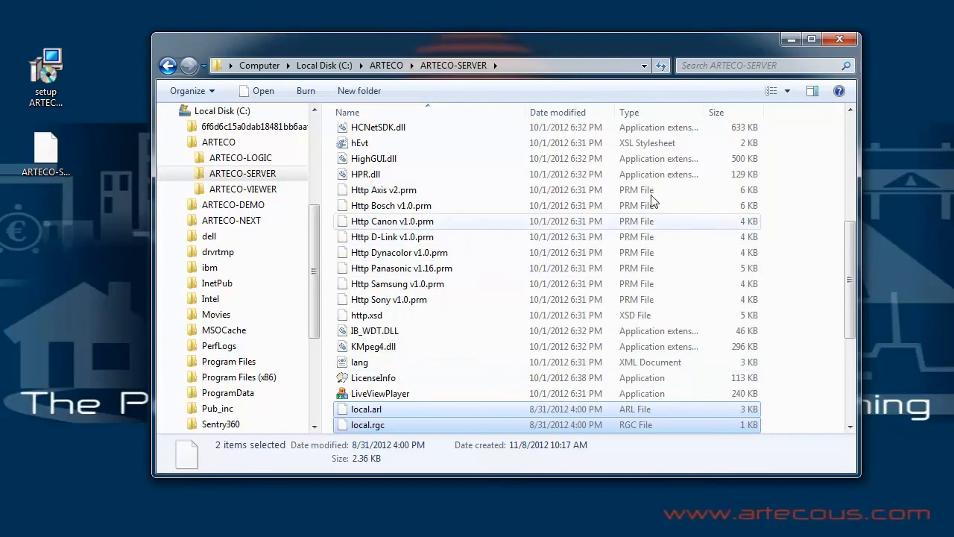
pyautogui.click(841, 39)
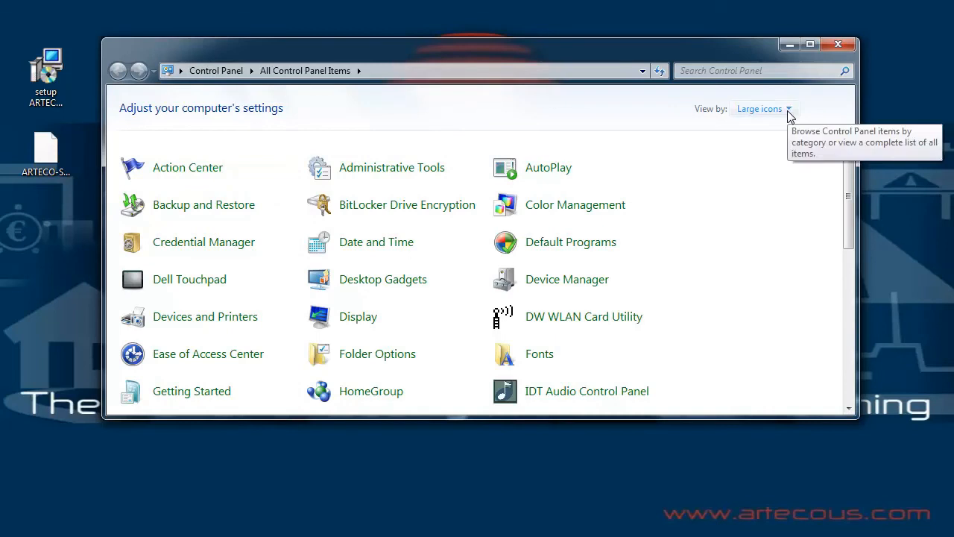
# Step: Switch Control Panel to small icons and open the Data Execution Prevention settings under System's advanced performance options
pyautogui.click(789, 110)
pyautogui.click(773, 167)
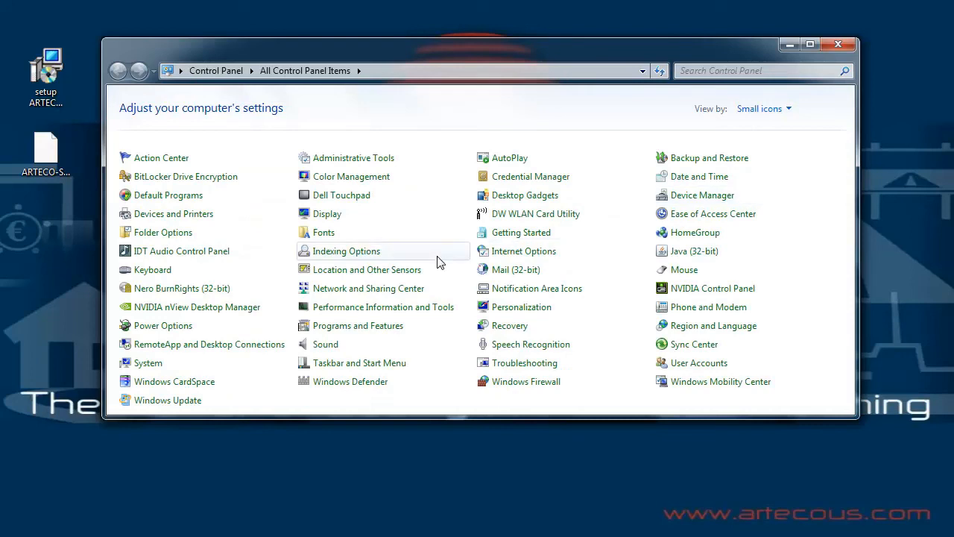
pyautogui.click(149, 365)
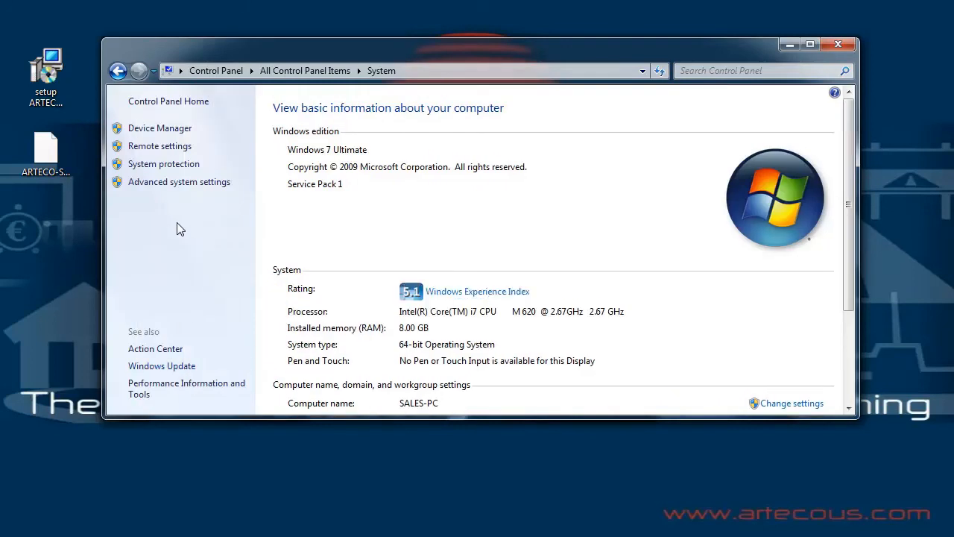
pyautogui.click(155, 192)
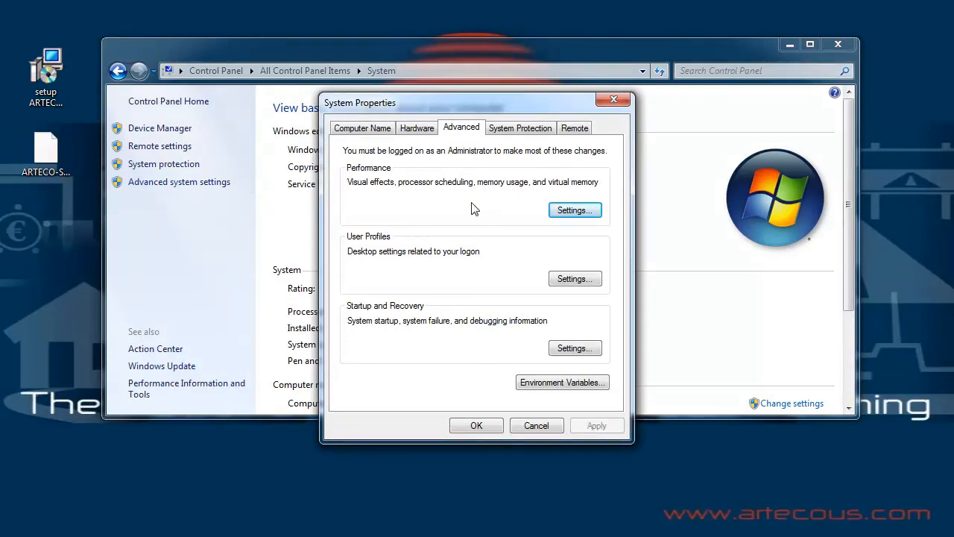
pyautogui.click(575, 214)
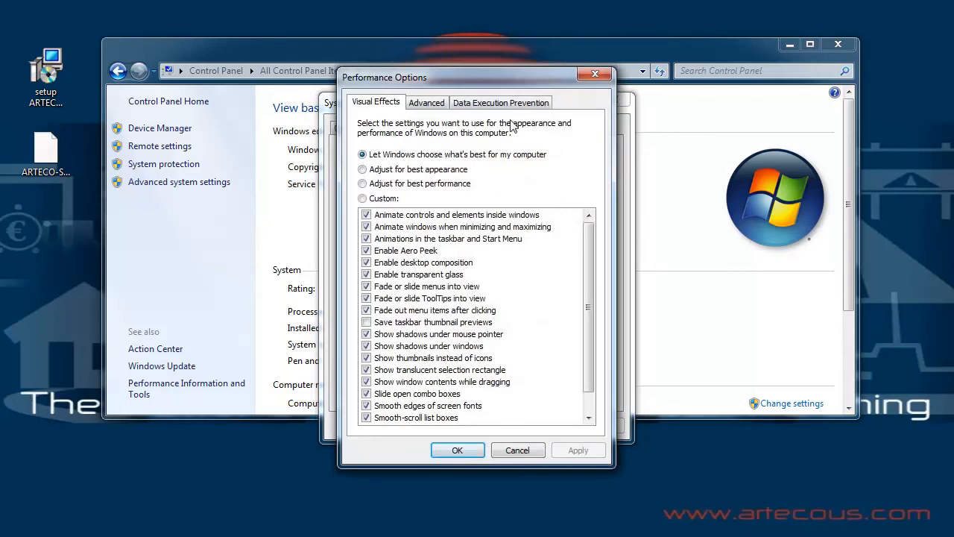
pyautogui.click(497, 104)
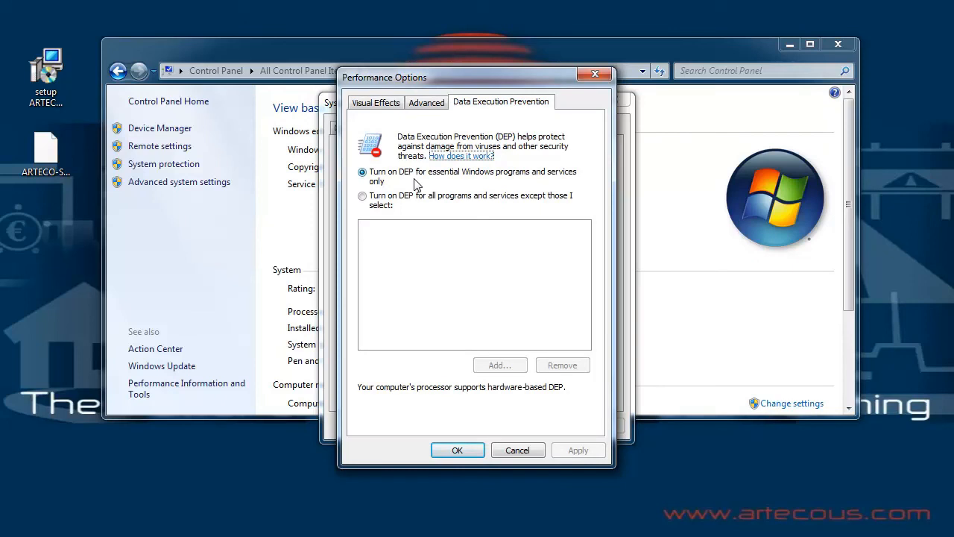
# Step: Turn on DEP for all programs except selected ones and add the ARTECO-SERVER executable from C:\ARTECO\ARTECO-SERVER as an exception
pyautogui.click(377, 195)
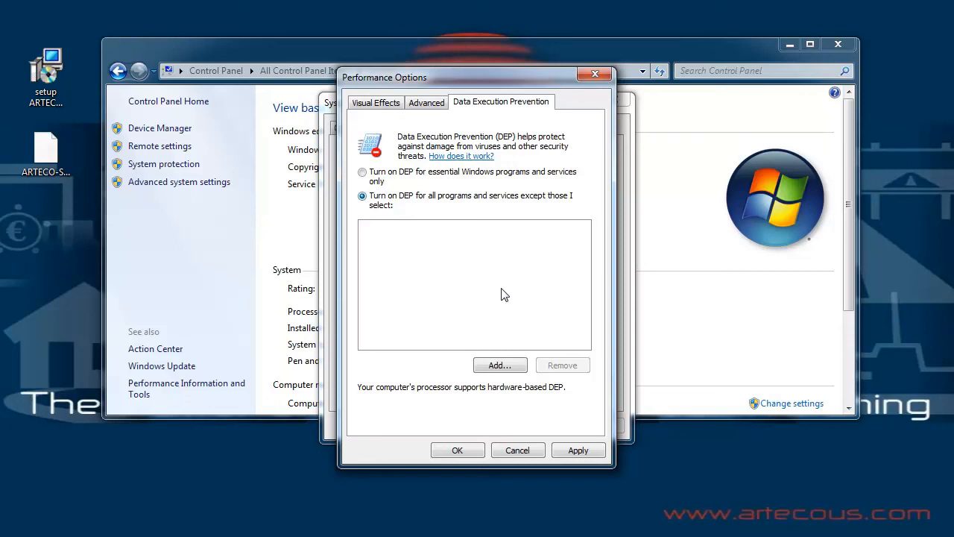
pyautogui.click(501, 363)
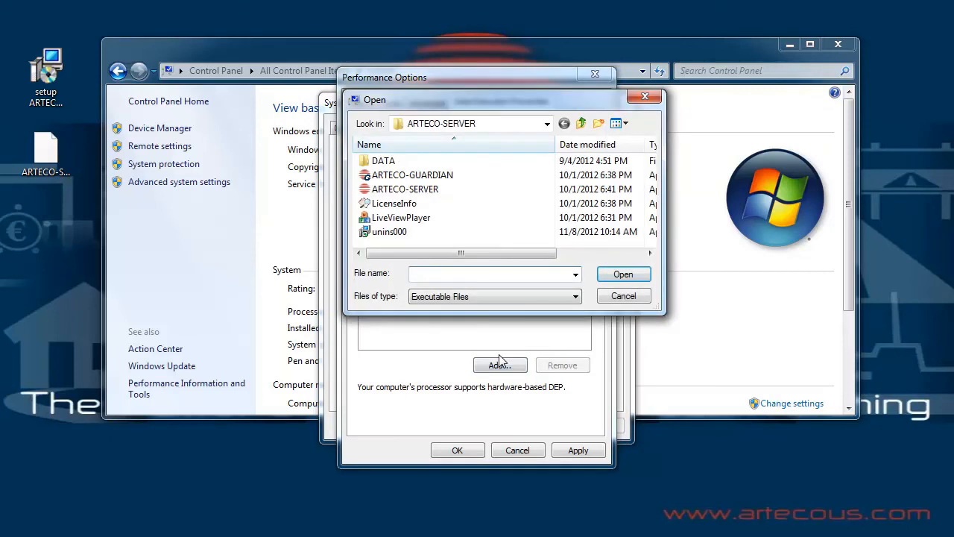
pyautogui.click(548, 124)
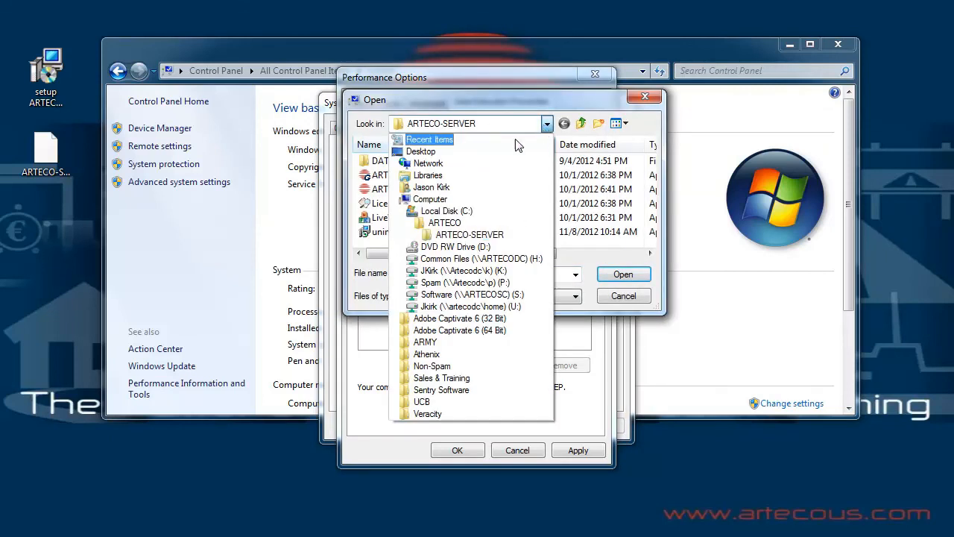
pyautogui.click(462, 236)
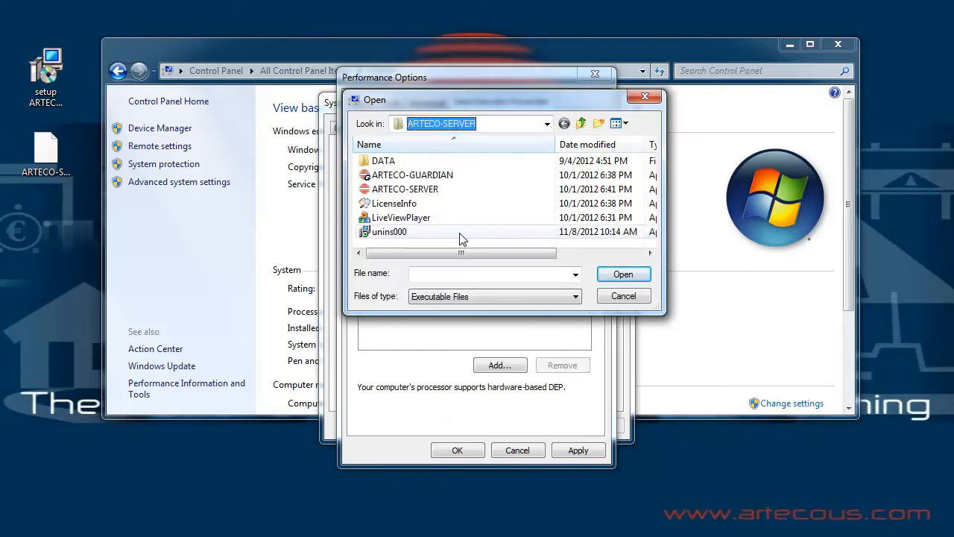
pyautogui.click(435, 191)
pyautogui.click(613, 273)
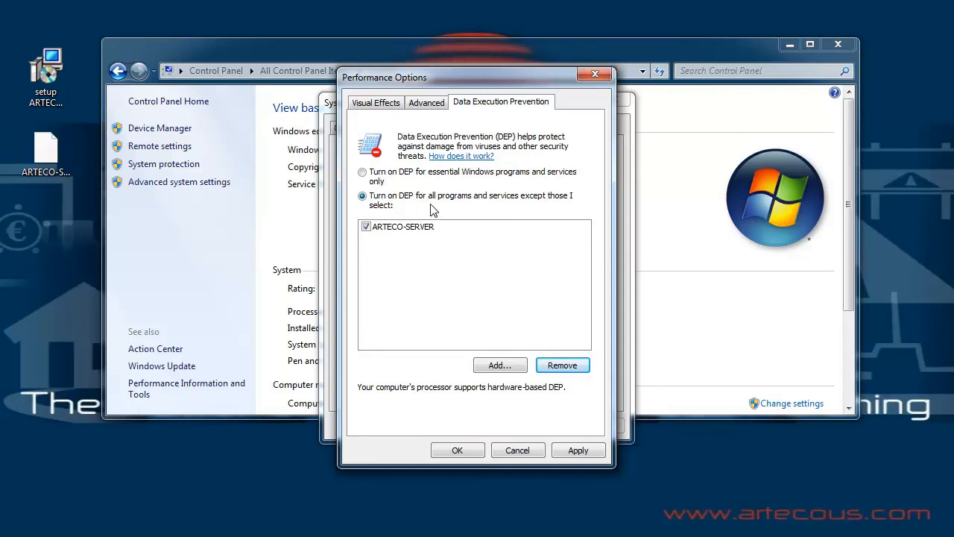
# Step: Set DEP back to essential Windows programs and services only, apply it, and close the system dialogs
pyautogui.click(363, 172)
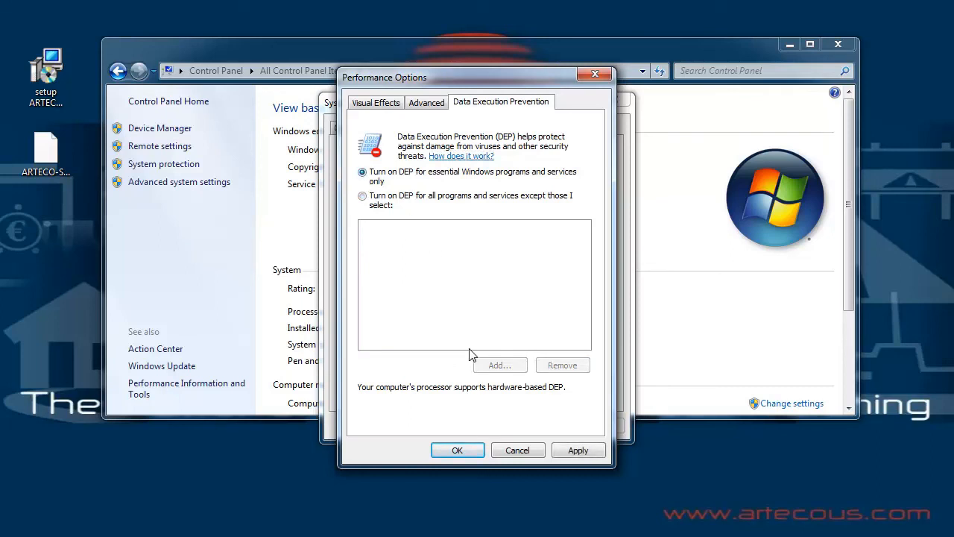
pyautogui.click(462, 450)
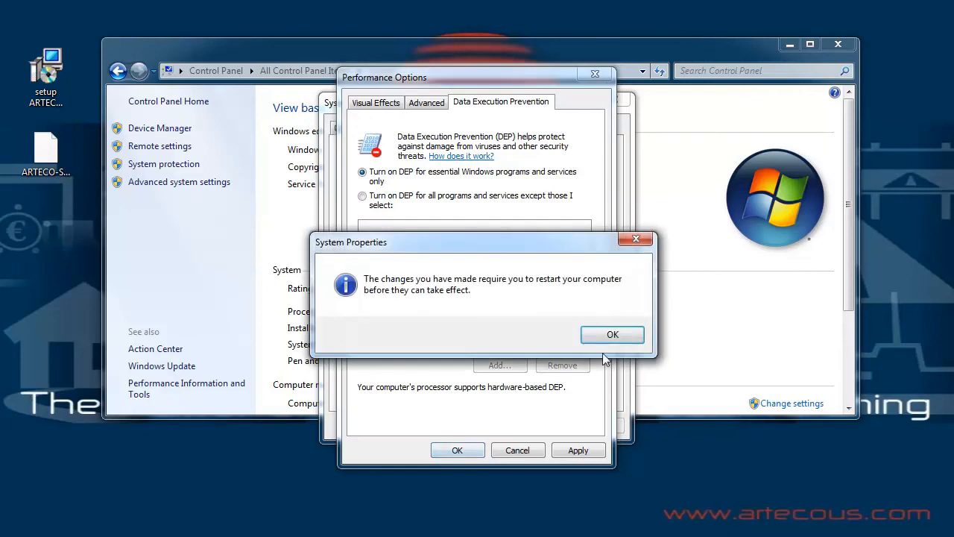
pyautogui.click(612, 337)
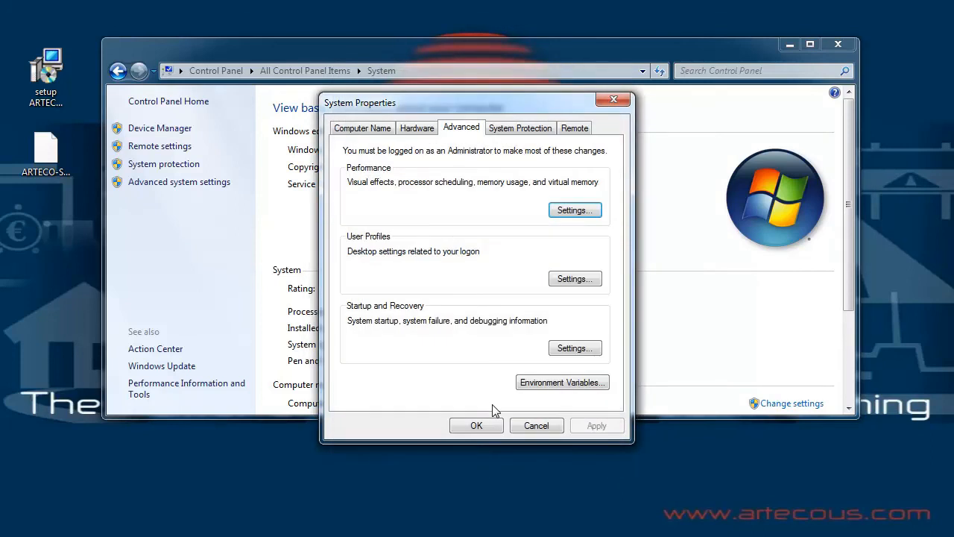
pyautogui.click(485, 424)
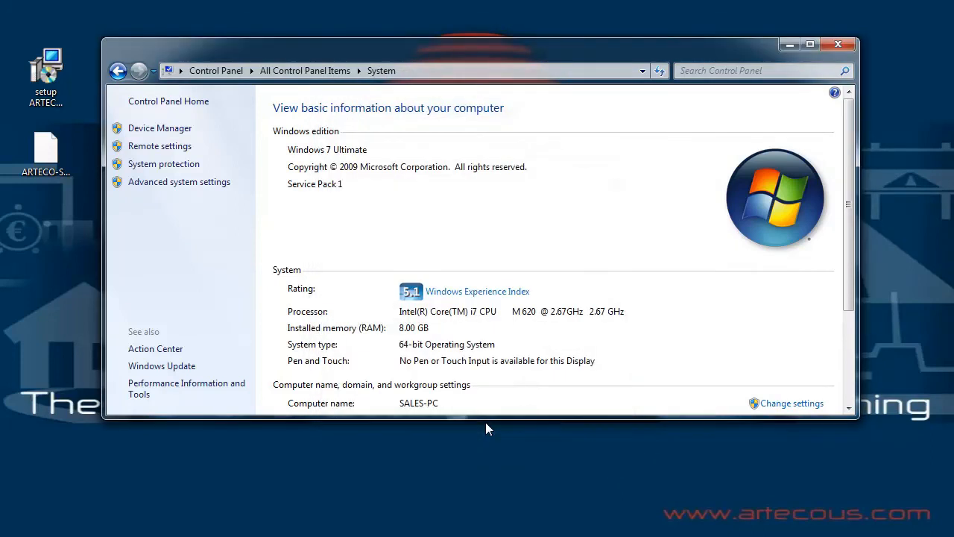